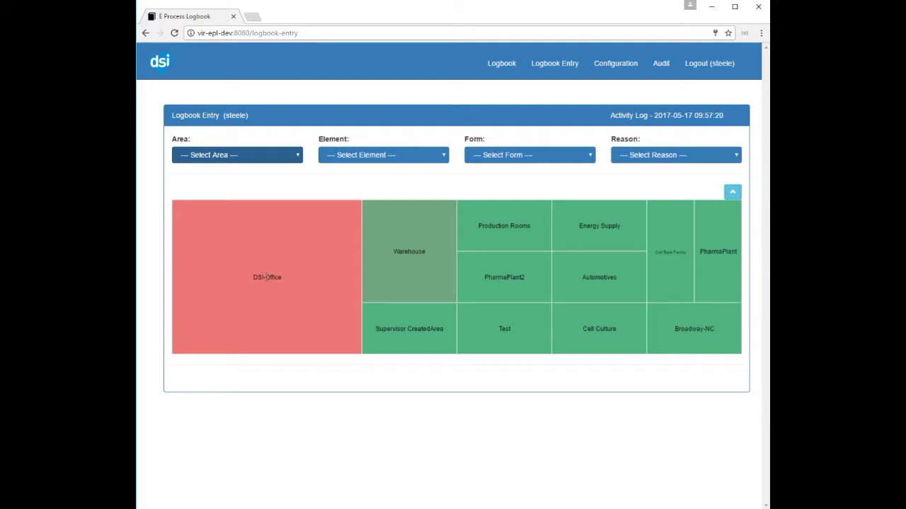
- Open the Down Day Startup form for the Down Day OFFICE element in the DSI-Office area
{"action": "left_click", "coordinate": [267, 277]}
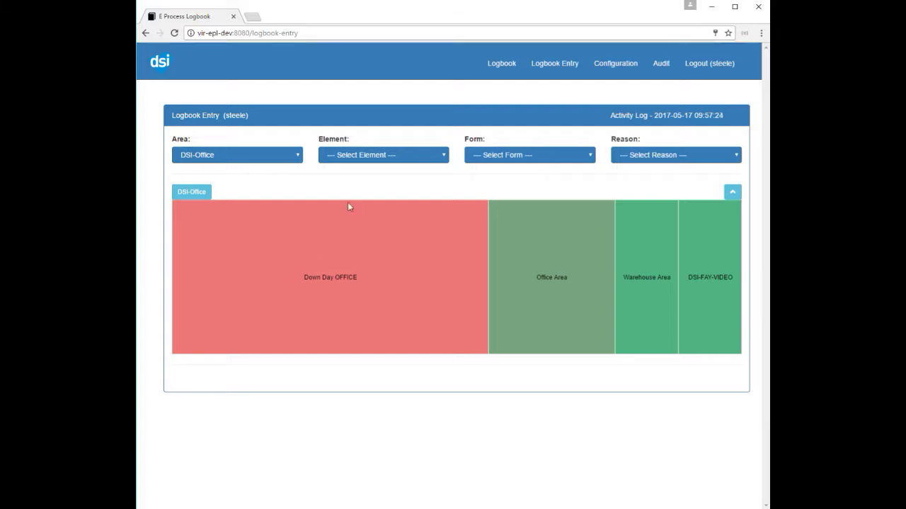
{"action": "left_click", "coordinate": [333, 278]}
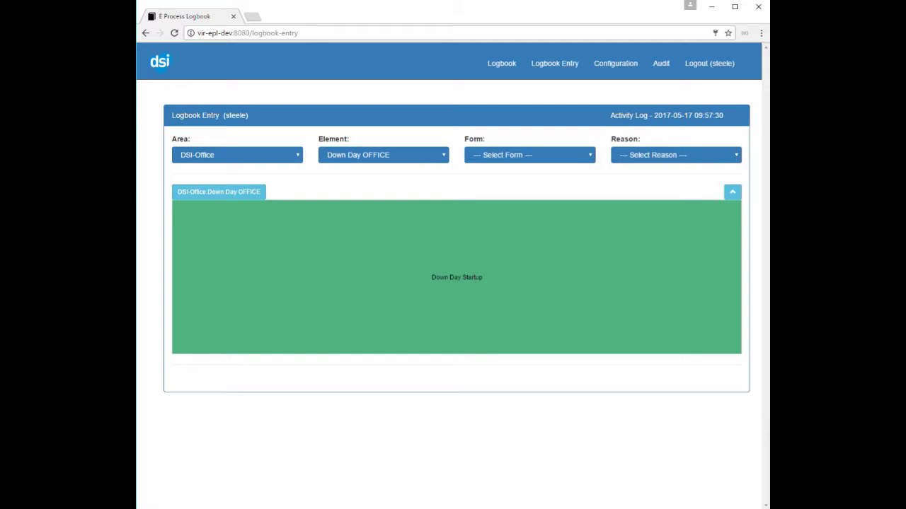
{"action": "left_click", "coordinate": [475, 279]}
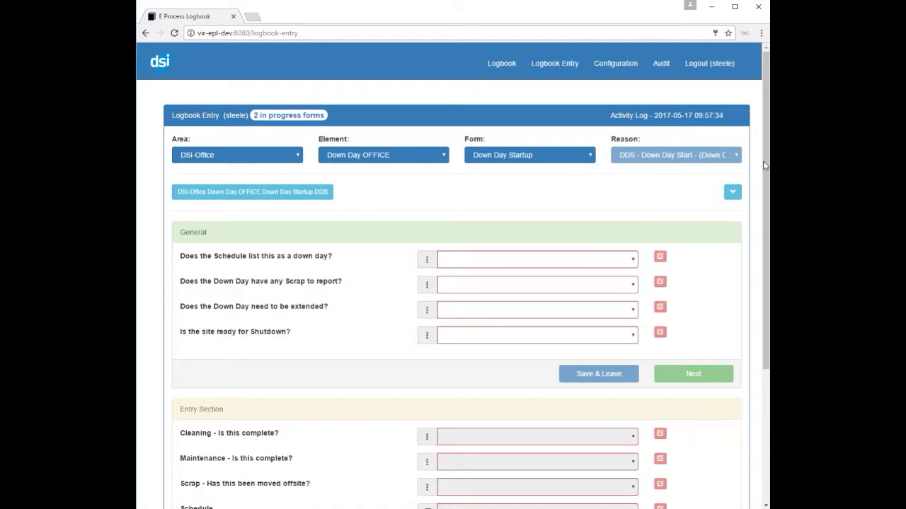
- Answer Yes to "Does the Schedule list this as a down day?" and confirm it with the creator's e-signature
{"action": "scroll", "coordinate": [764, 164], "scroll_direction": "down", "scroll_amount": 1}
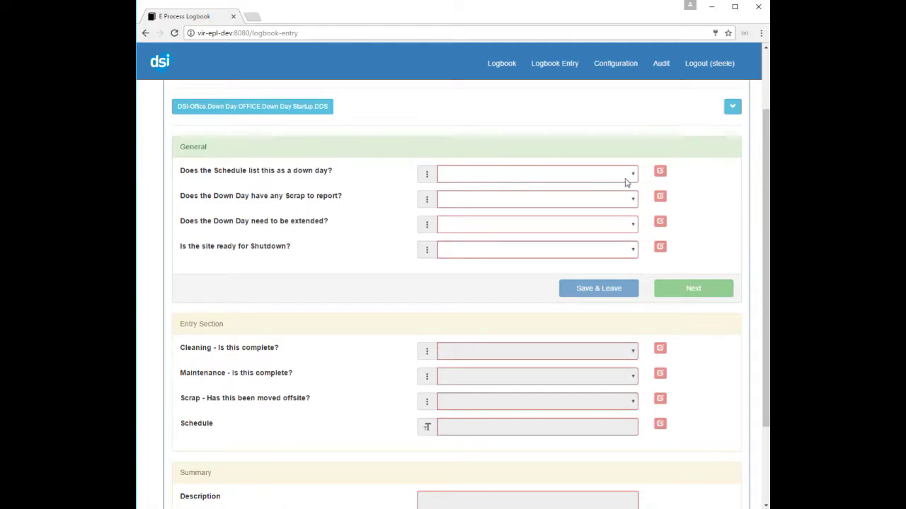
{"action": "left_click", "coordinate": [629, 175]}
{"action": "left_click", "coordinate": [460, 197]}
{"action": "left_click", "coordinate": [660, 172]}
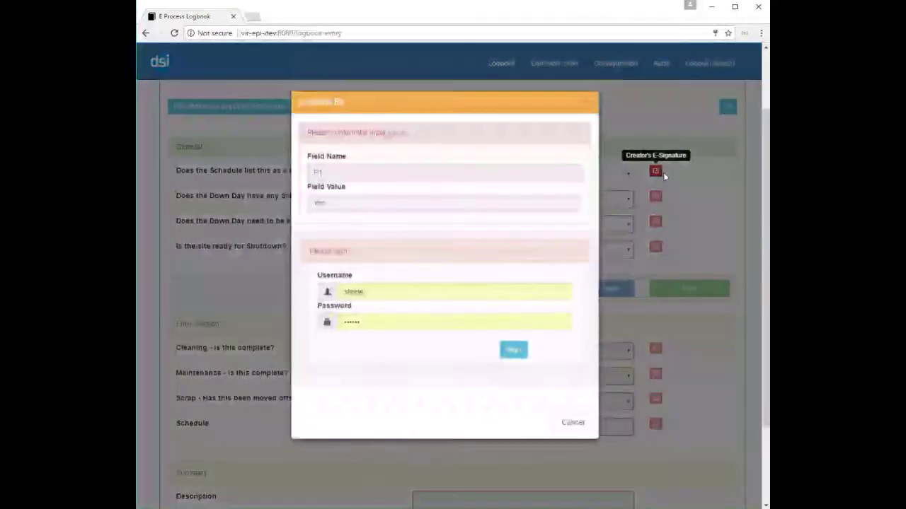
{"action": "left_click", "coordinate": [520, 366]}
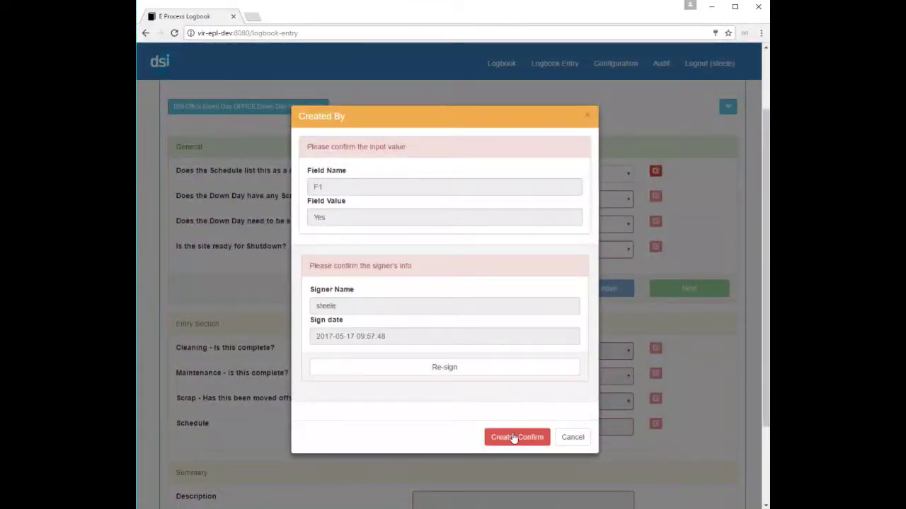
{"action": "left_click", "coordinate": [517, 437]}
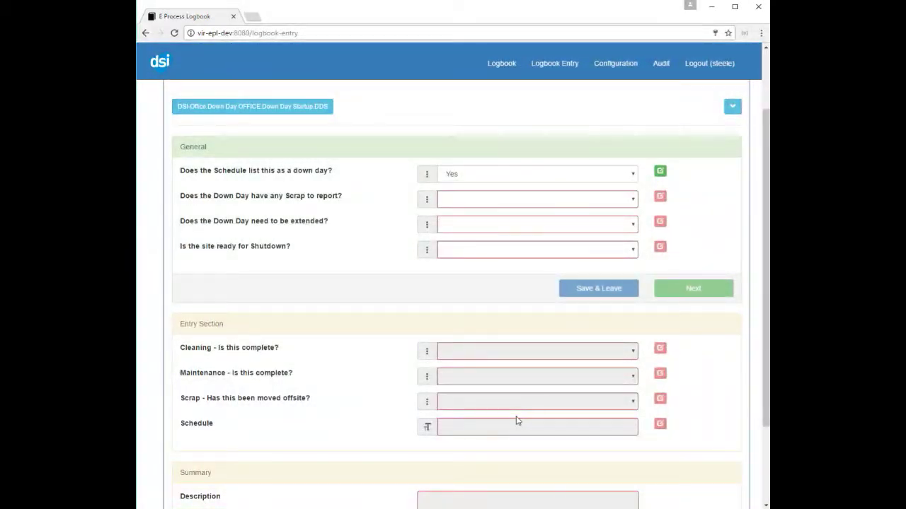
- Answer Yes to "Does the Down Day have any Scrap to report?" and confirm it with the creator's e-signature
{"action": "left_click", "coordinate": [473, 203]}
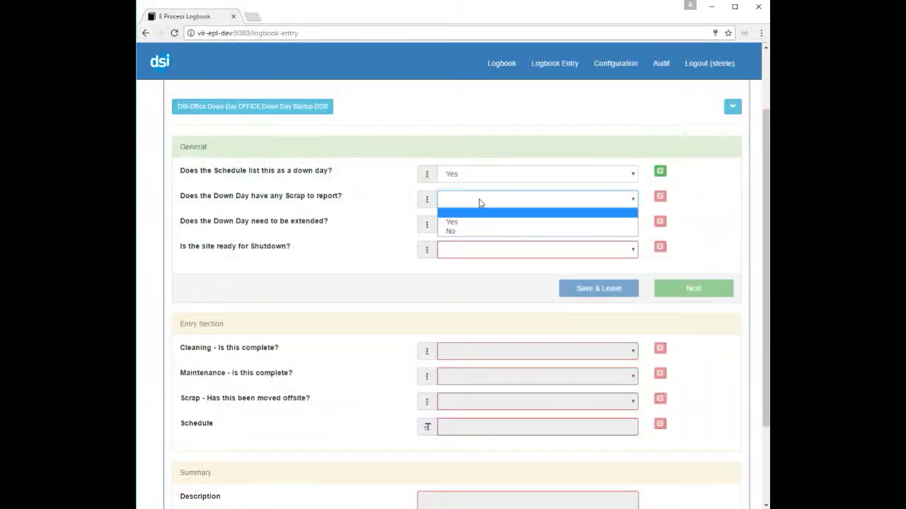
{"action": "left_click", "coordinate": [473, 223]}
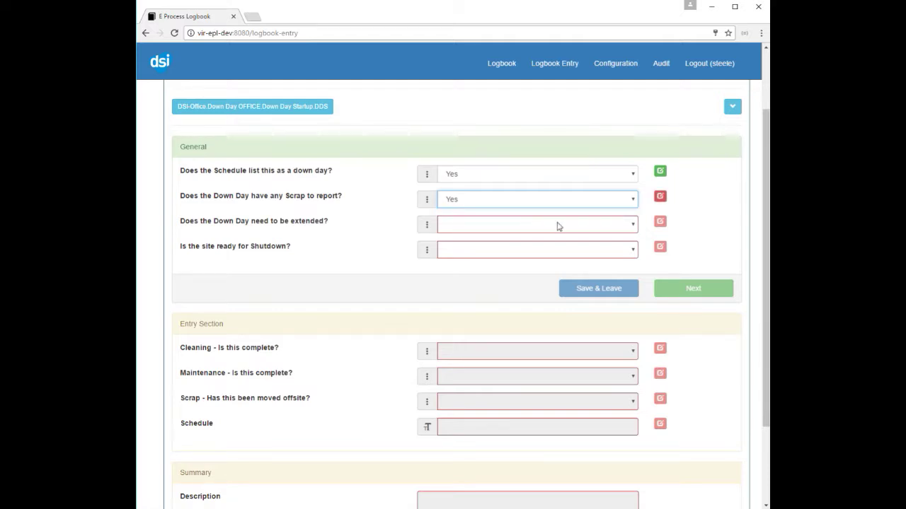
{"action": "left_click", "coordinate": [659, 197]}
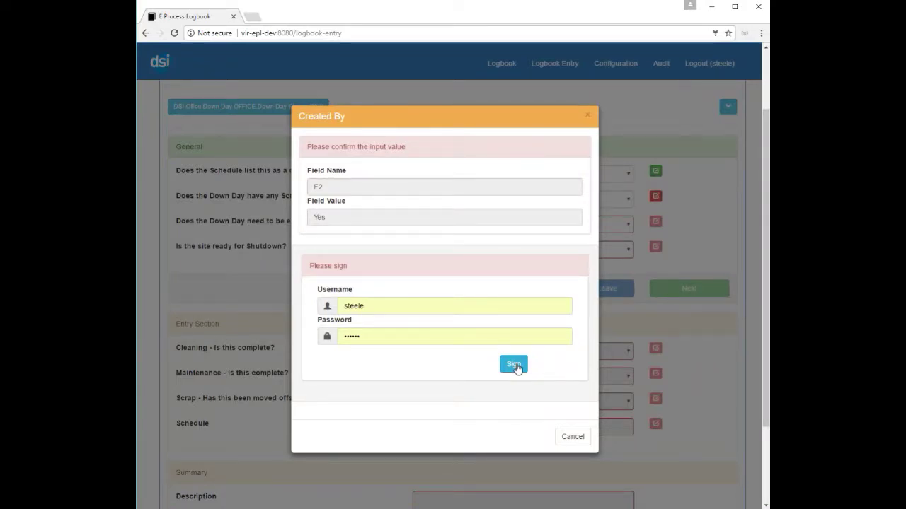
{"action": "left_click", "coordinate": [513, 365]}
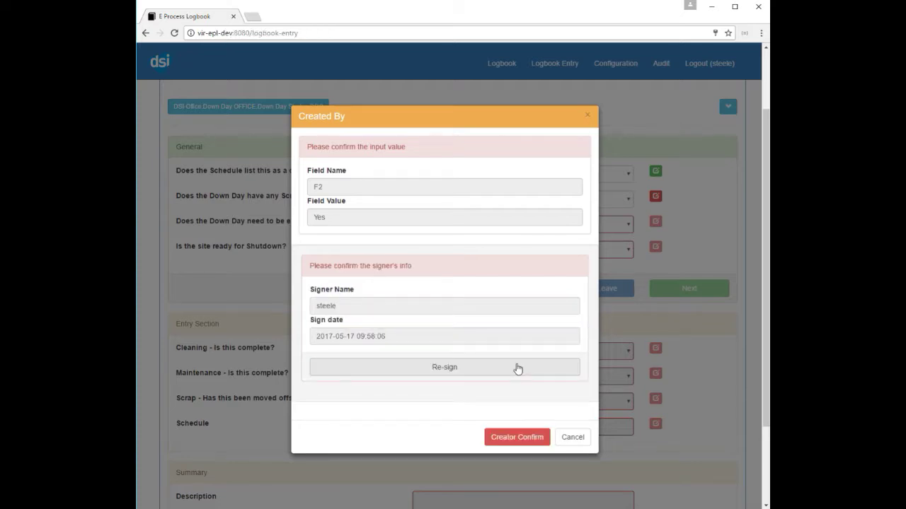
{"action": "left_click", "coordinate": [518, 437]}
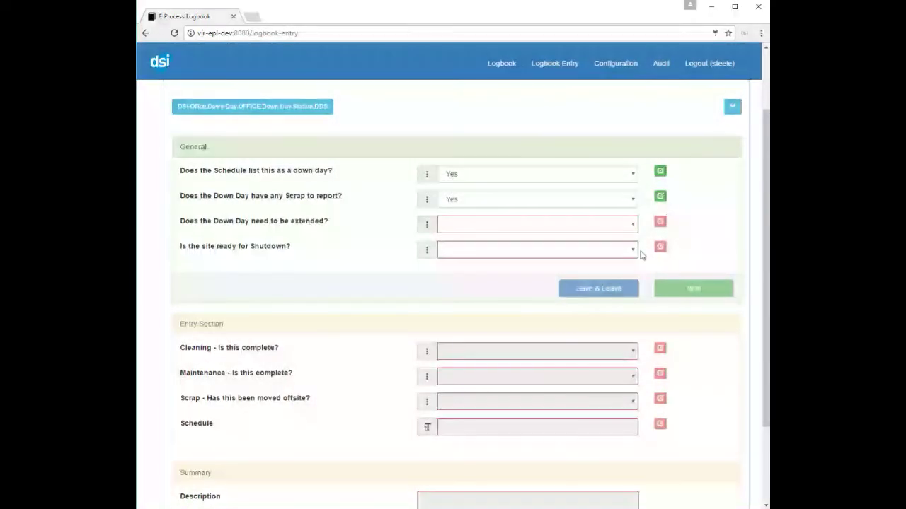
- Answer Yes to "Does the Down Day need to be extended?" and confirm it with the creator's e-signature
{"action": "left_click", "coordinate": [633, 227]}
{"action": "left_click", "coordinate": [534, 248]}
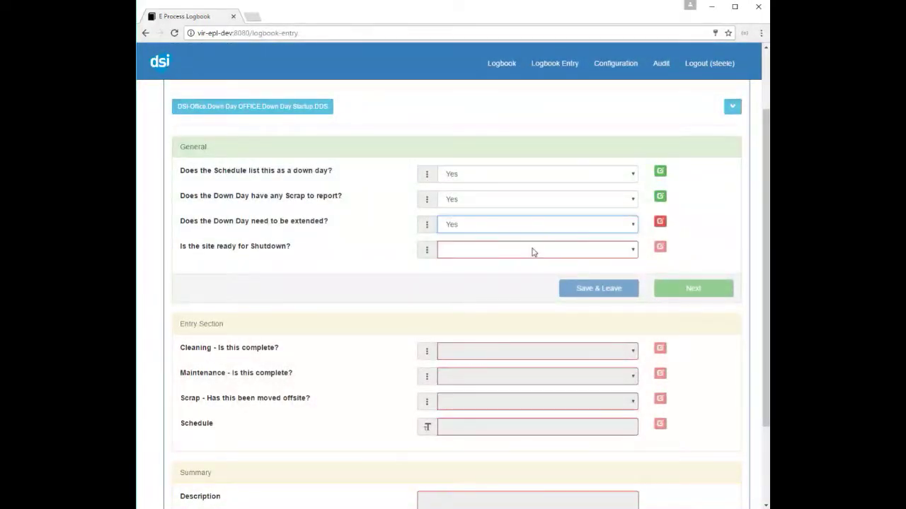
{"action": "left_click", "coordinate": [659, 221]}
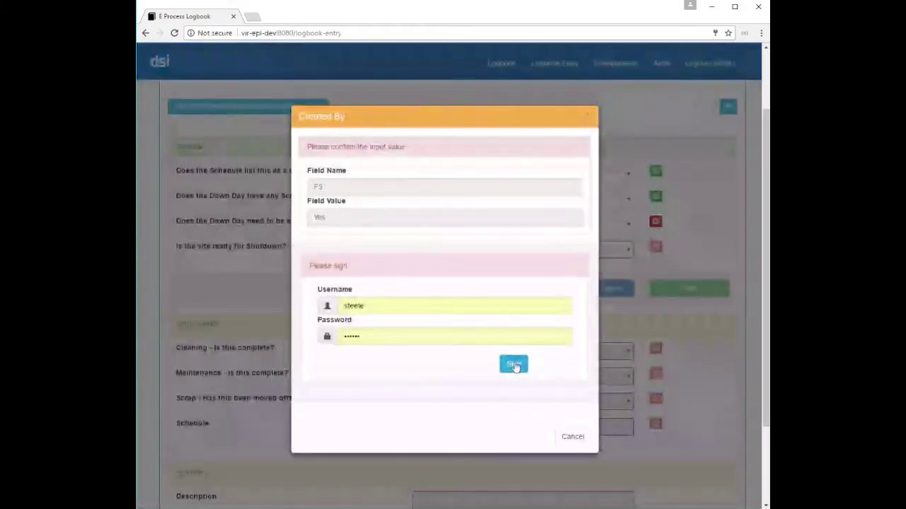
{"action": "left_click", "coordinate": [514, 365]}
{"action": "left_click", "coordinate": [506, 437]}
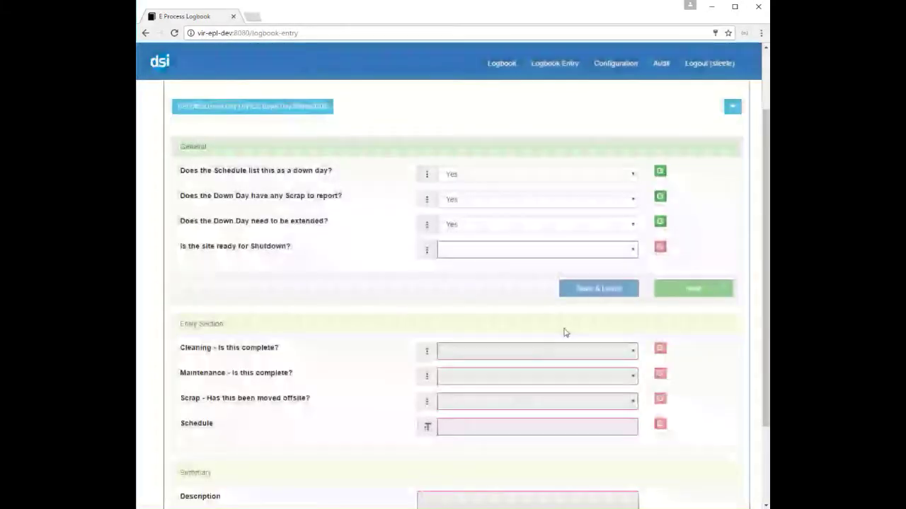
- Answer Yes to "Is the site ready for Shutdown?" with the creator's e-signature and advance to the Entry Section
{"action": "left_click", "coordinate": [632, 250]}
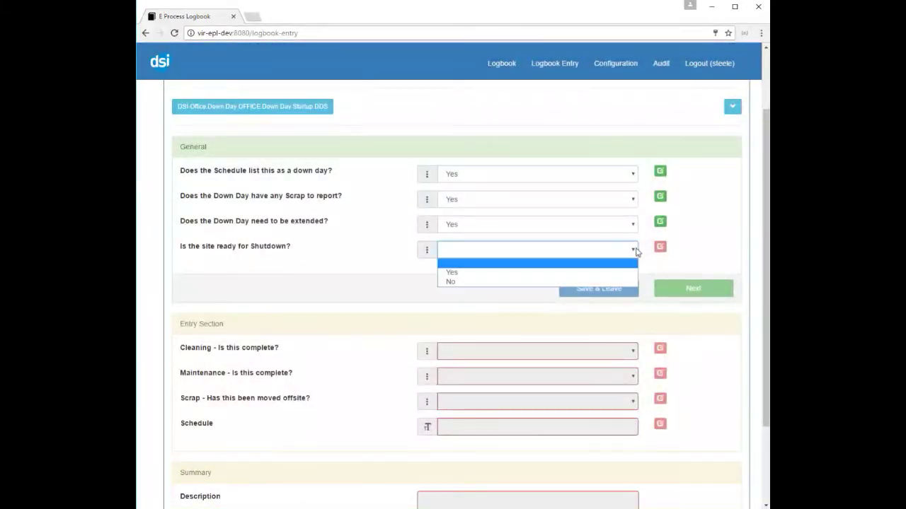
{"action": "left_click", "coordinate": [533, 273]}
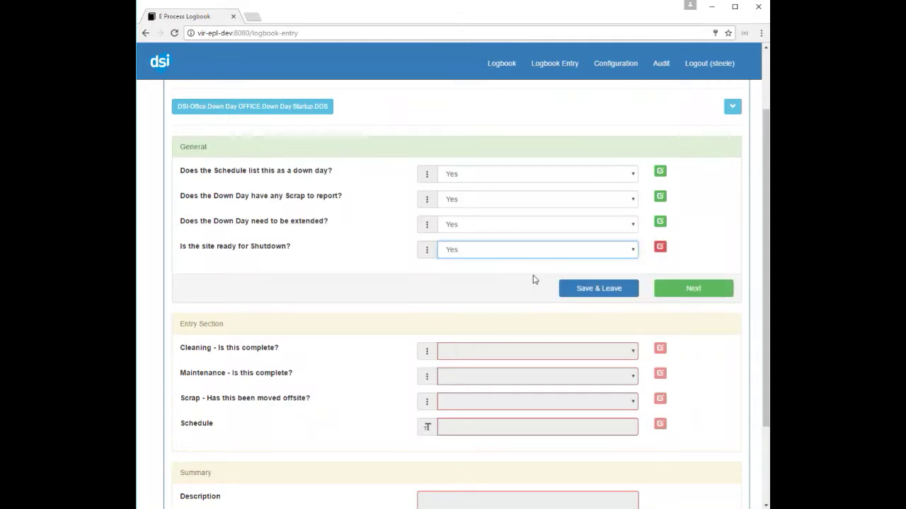
{"action": "left_click", "coordinate": [659, 248]}
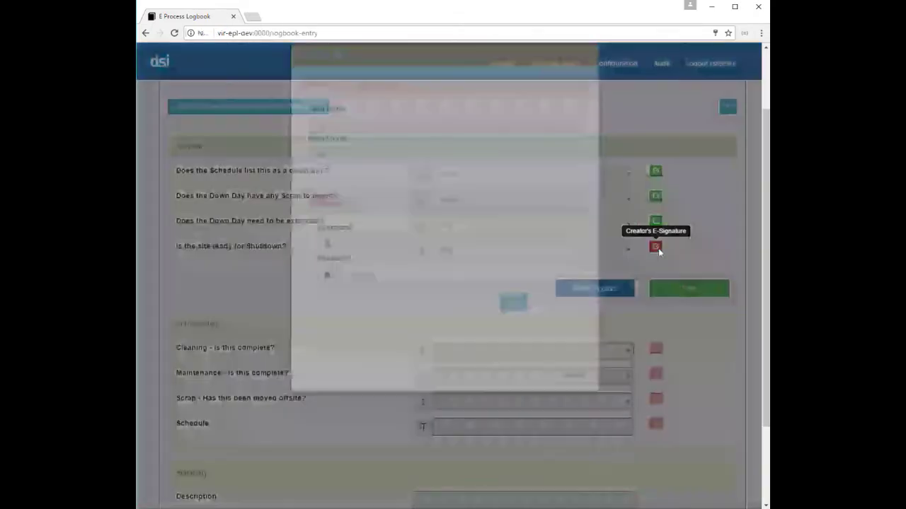
{"action": "left_click", "coordinate": [513, 368]}
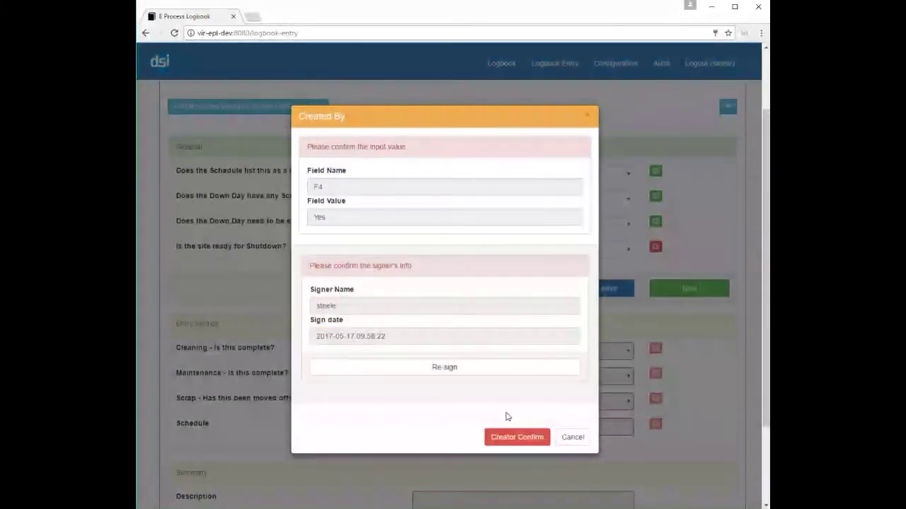
{"action": "left_click", "coordinate": [512, 436]}
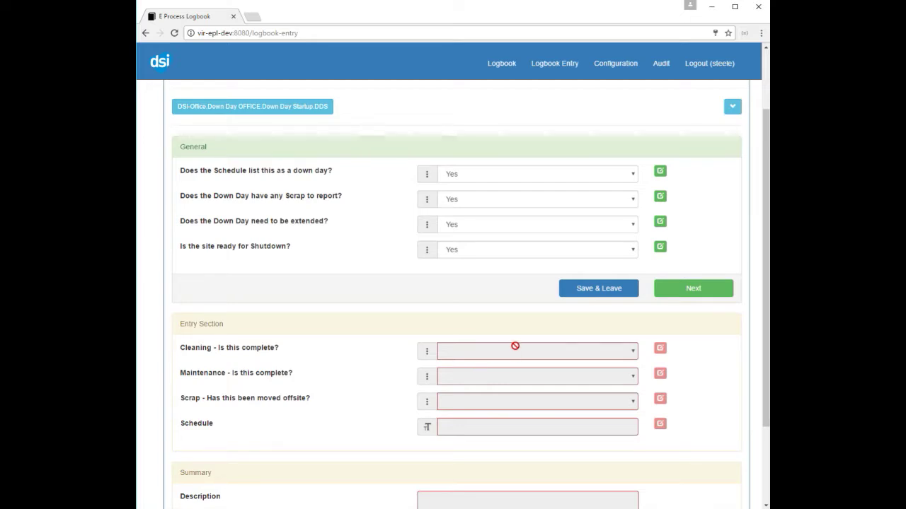
{"action": "left_click", "coordinate": [689, 292]}
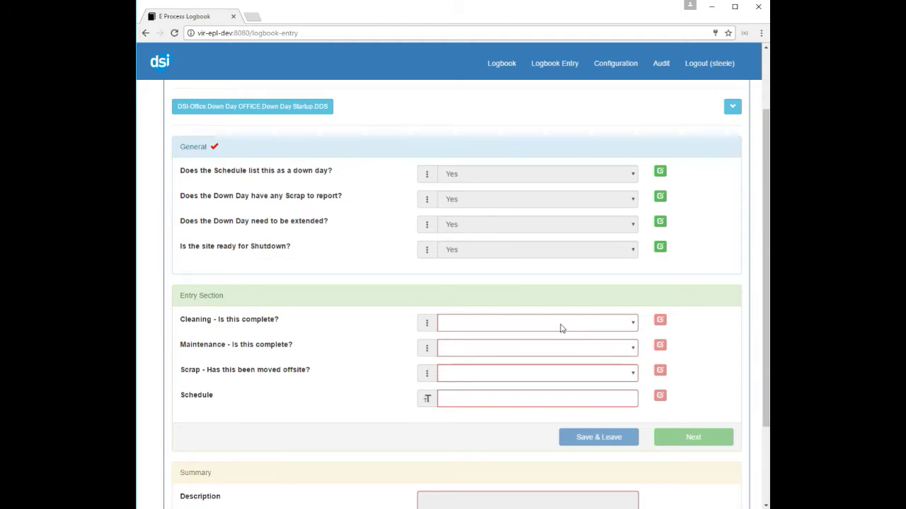
- Answer Yes to "Cleaning - Is this complete?" in the Entry Section and confirm it with the creator's e-signature
{"action": "left_click", "coordinate": [632, 327]}
{"action": "left_click", "coordinate": [511, 346]}
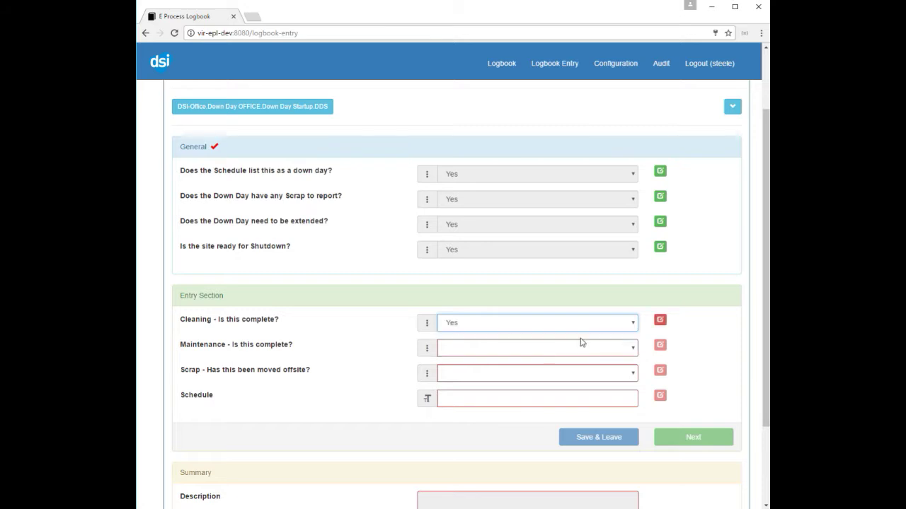
{"action": "left_click", "coordinate": [660, 320]}
{"action": "left_click", "coordinate": [523, 367]}
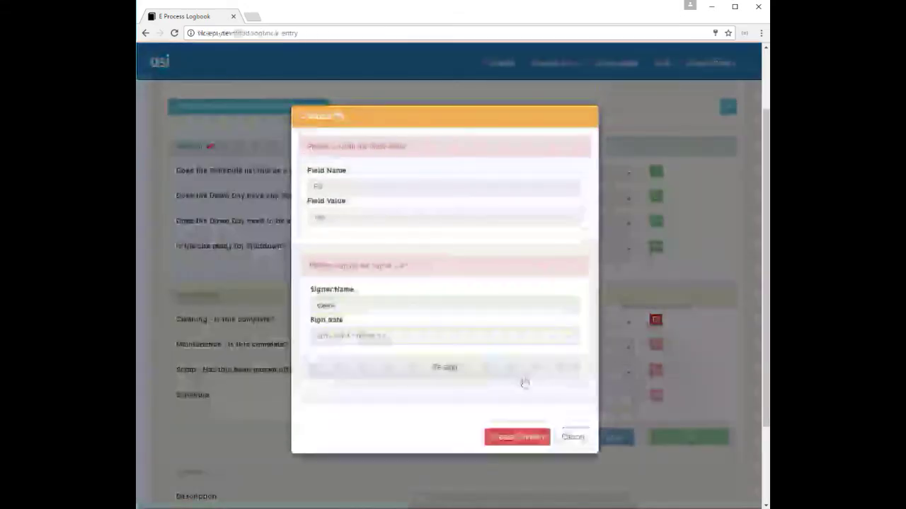
{"action": "left_click", "coordinate": [516, 434]}
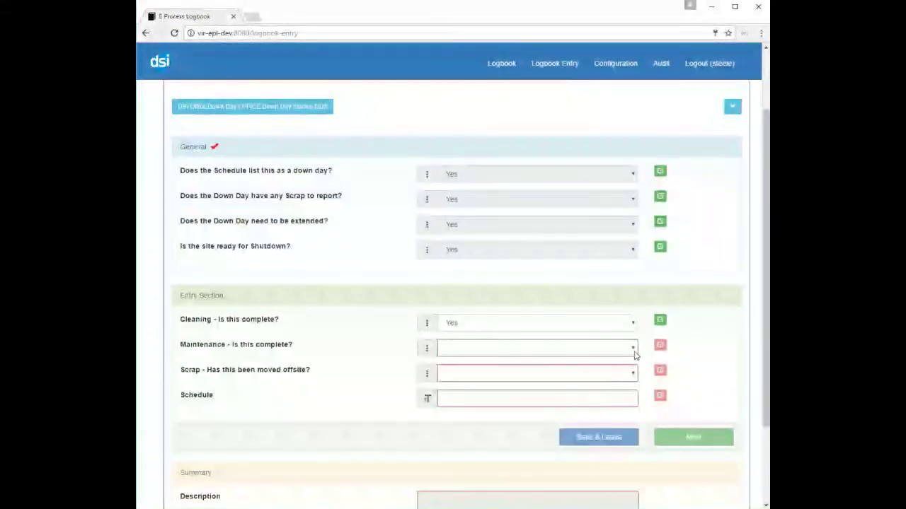
- Answer No to "Maintenance - Is this complete?" and confirm it with the creator's e-signature
{"action": "left_click", "coordinate": [631, 350]}
{"action": "left_click", "coordinate": [540, 378]}
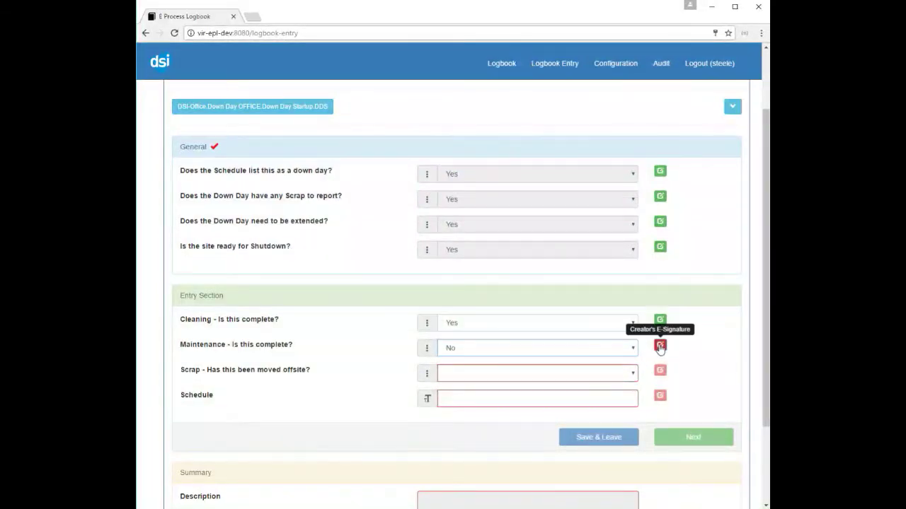
{"action": "left_click", "coordinate": [659, 345]}
{"action": "left_click", "coordinate": [513, 365]}
{"action": "left_click", "coordinate": [513, 434]}
- Answer Yes to "Scrap - Has this been moved offsite?" and confirm it with the creator's e-signature
{"action": "left_click", "coordinate": [632, 375]}
{"action": "left_click", "coordinate": [519, 397]}
{"action": "left_click", "coordinate": [660, 371]}
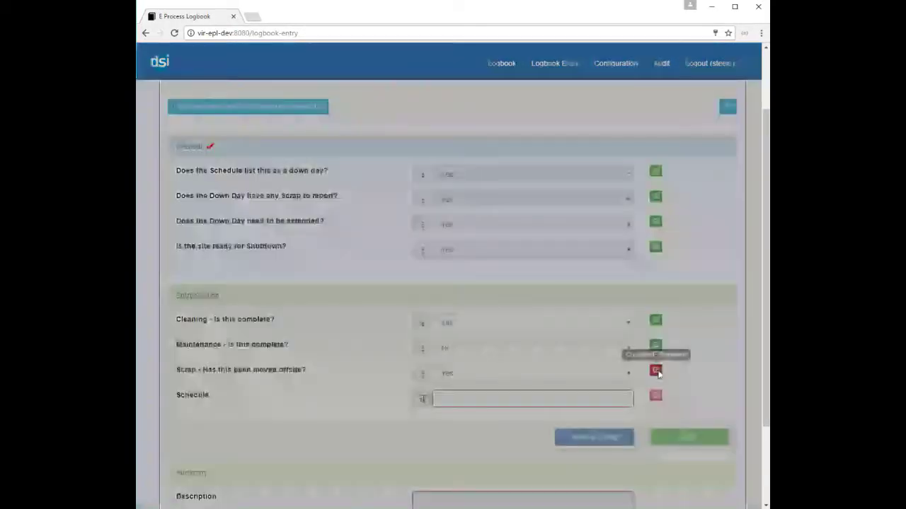
{"action": "left_click", "coordinate": [514, 367]}
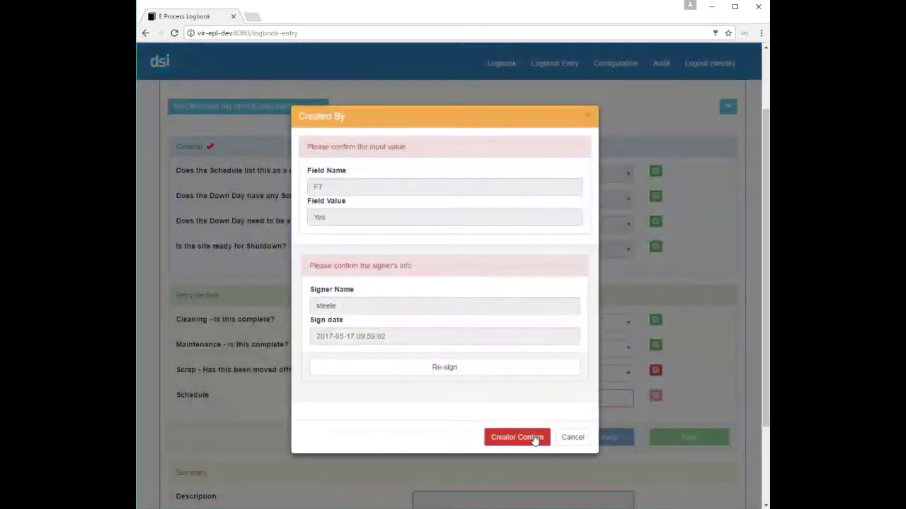
{"action": "left_click", "coordinate": [536, 438]}
- Enter "Down Day Start" as the Schedule value and confirm it with the creator's e-signature
{"action": "left_click", "coordinate": [497, 398]}
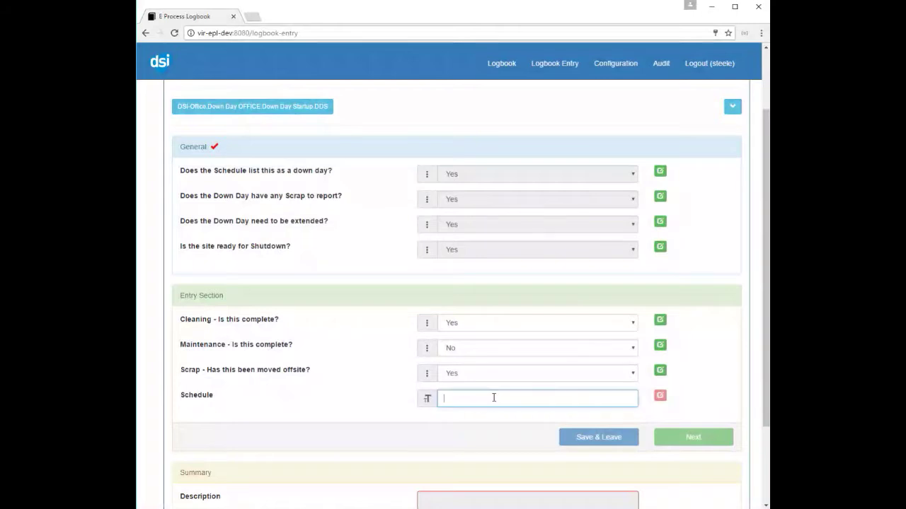
{"action": "type", "text": "Down"}
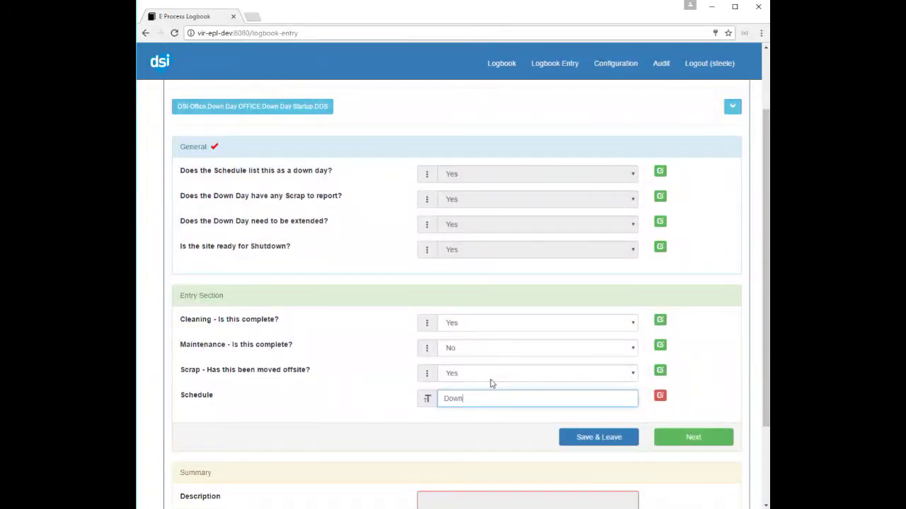
{"action": "type", "text": " Day Start"}
{"action": "left_click", "coordinate": [659, 395]}
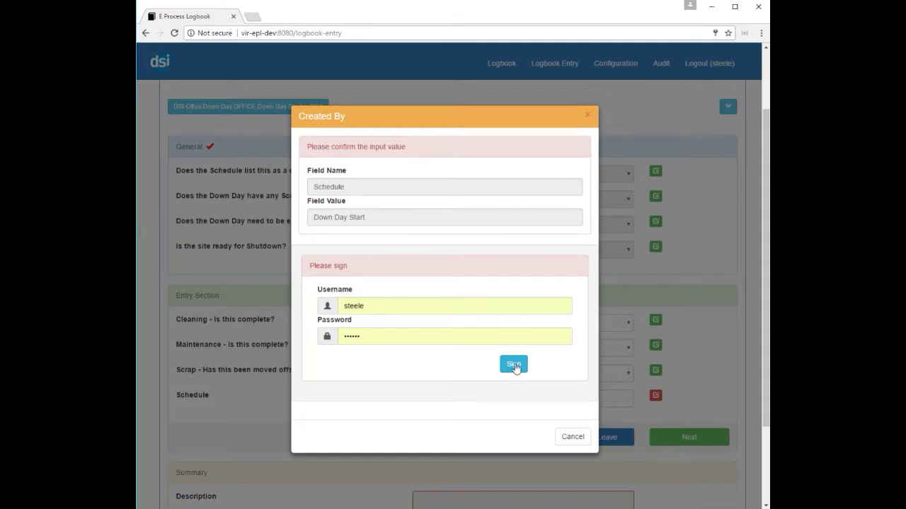
{"action": "left_click", "coordinate": [515, 367]}
{"action": "left_click", "coordinate": [520, 438]}
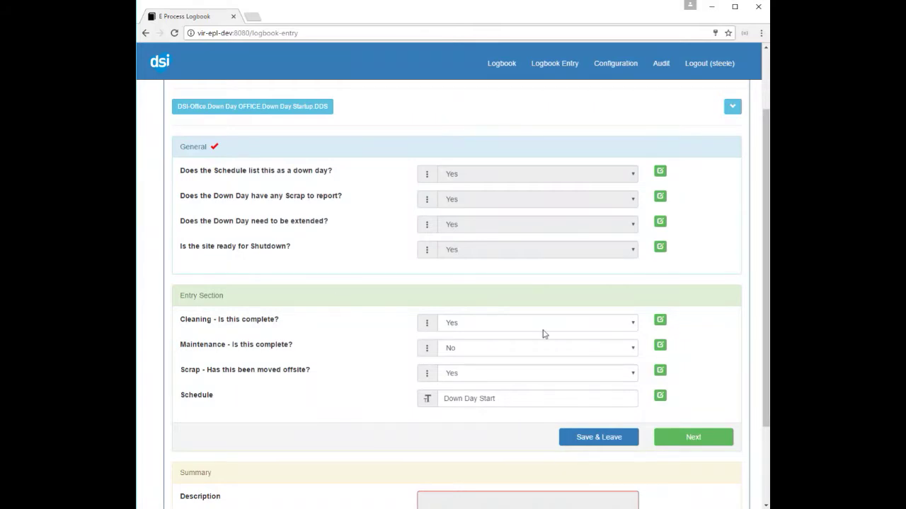
- Advance to the Summary section and submit the form with the description "This is a demo"
{"action": "left_click_drag", "start_coordinate": [767, 349], "coordinate": [765, 416]}
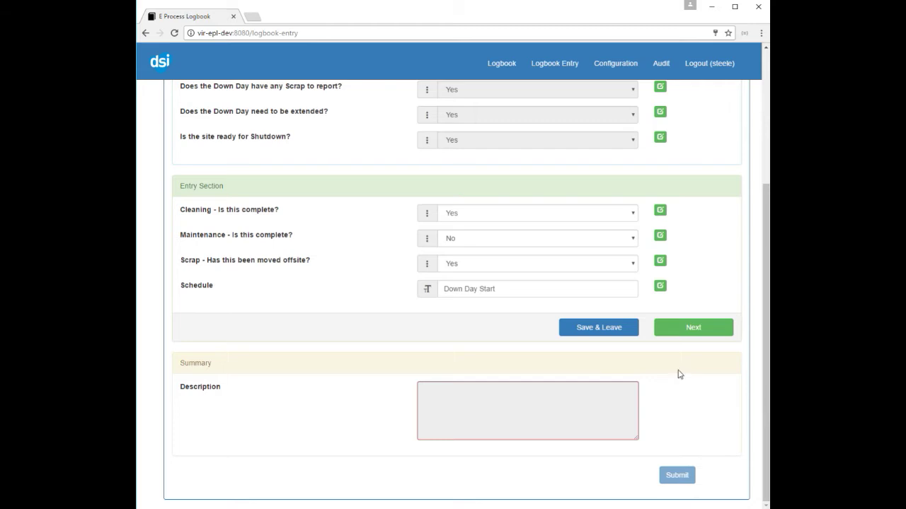
{"action": "left_click", "coordinate": [683, 328]}
{"action": "left_click", "coordinate": [537, 380]}
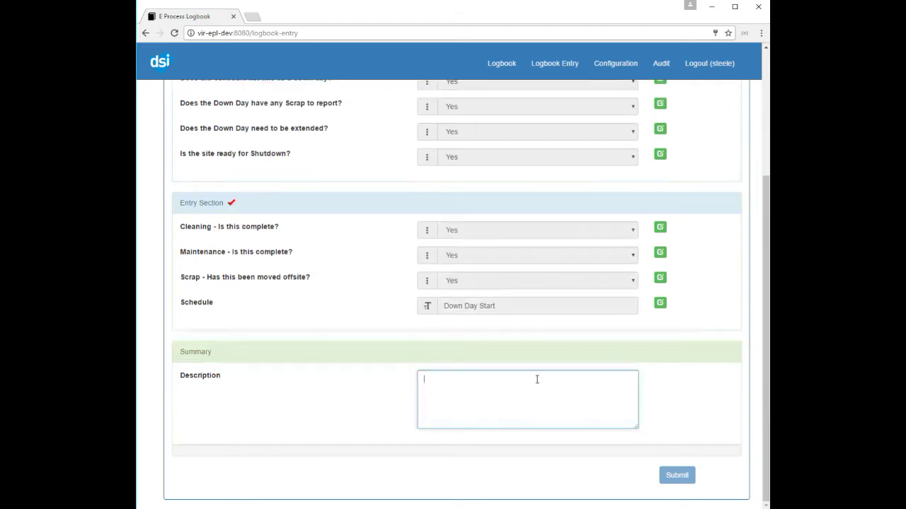
{"action": "type", "text": "This is a do"}
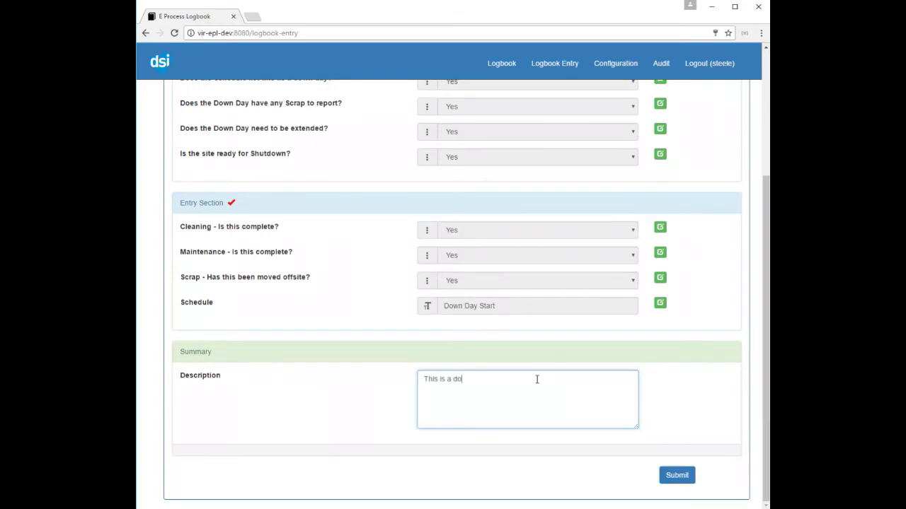
{"action": "type", "text": "mo"}
{"action": "left_click", "coordinate": [674, 476]}
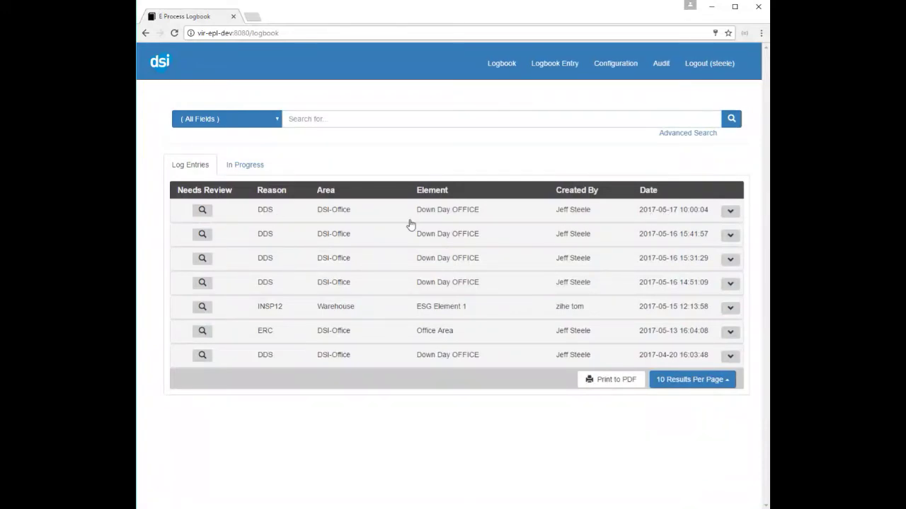
- Expand the newest Down Day OFFICE log entry and review its recorded properties
{"action": "left_click", "coordinate": [729, 210]}
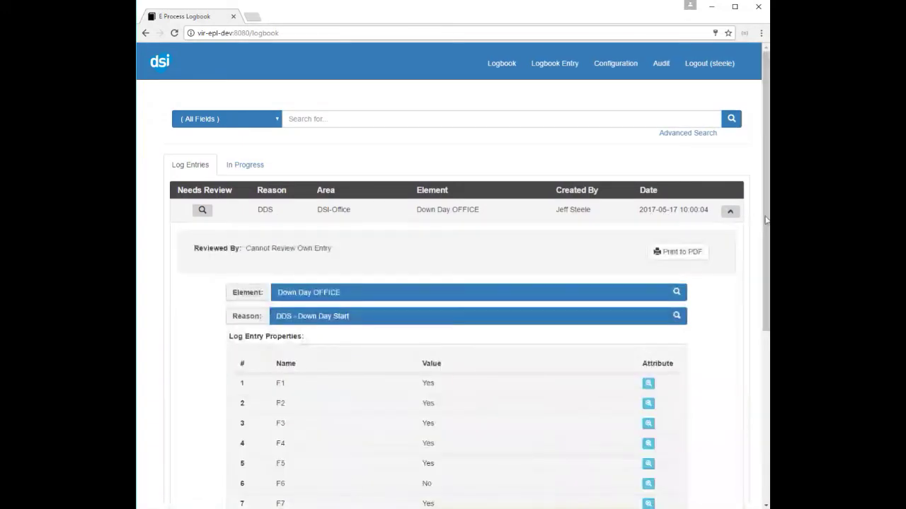
{"action": "left_click_drag", "start_coordinate": [763, 220], "coordinate": [764, 360]}
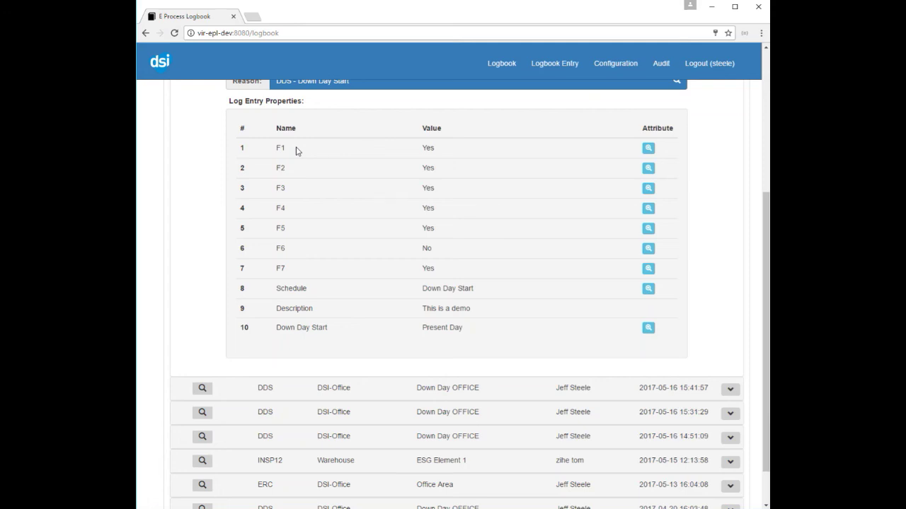
{"action": "left_click_drag", "start_coordinate": [765, 251], "coordinate": [766, 145]}
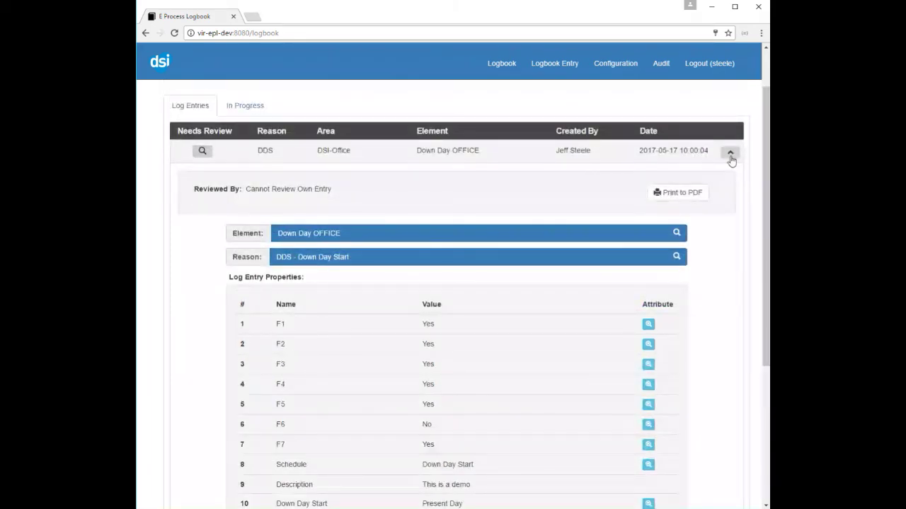